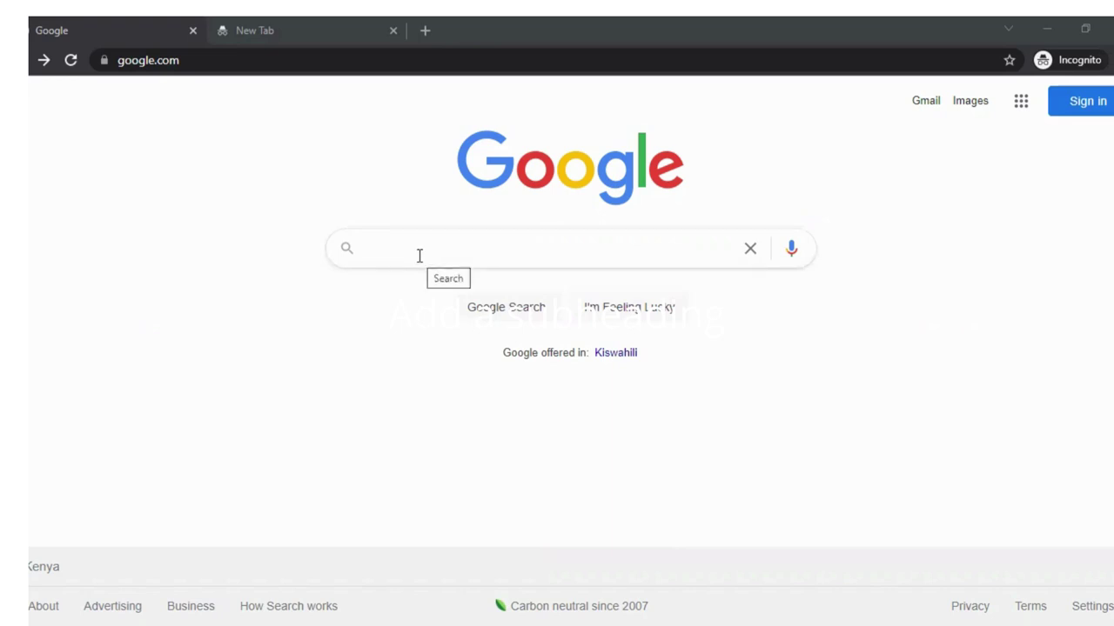
Step: Search Google for paypal.com using the autocomplete suggestion
{"action": "left_click", "coordinate": [419, 255]}
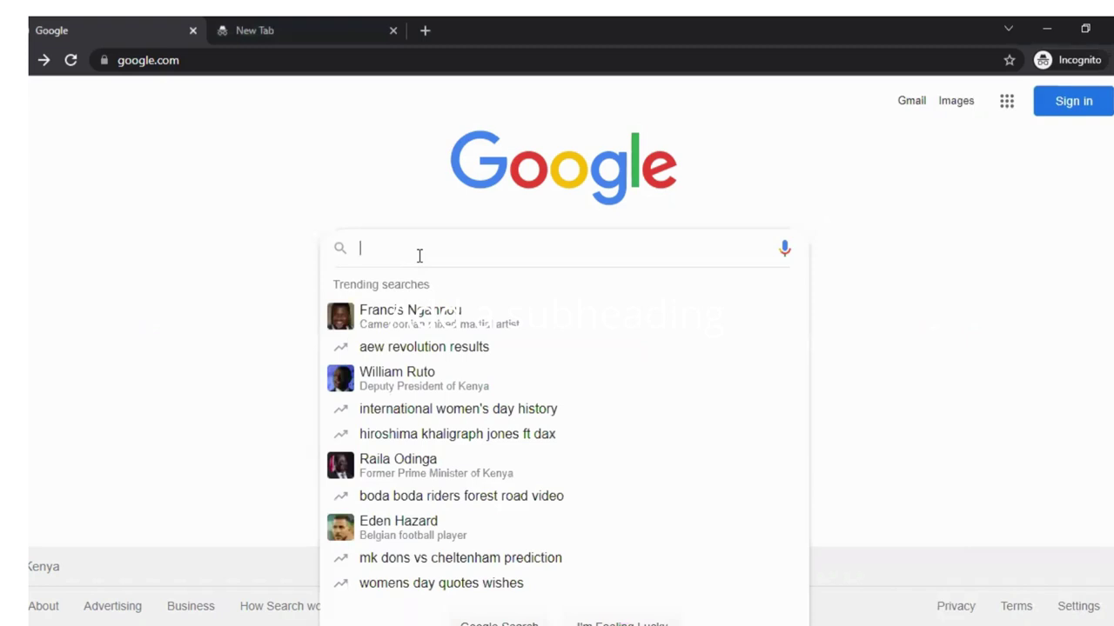
{"action": "type", "text": "paypal"}
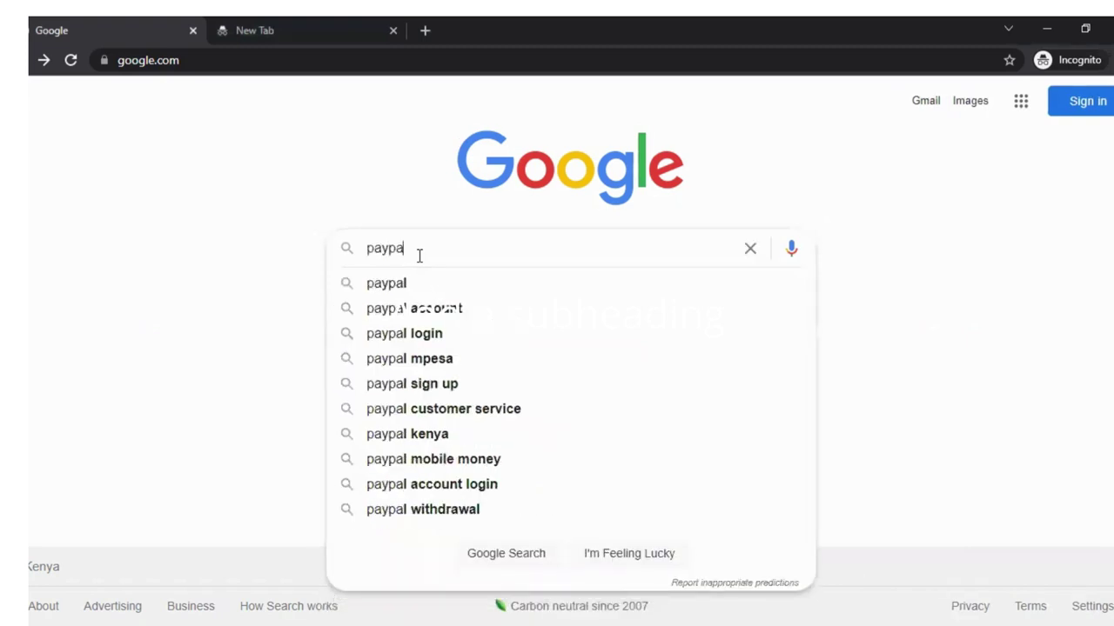
{"action": "type", "text": "."}
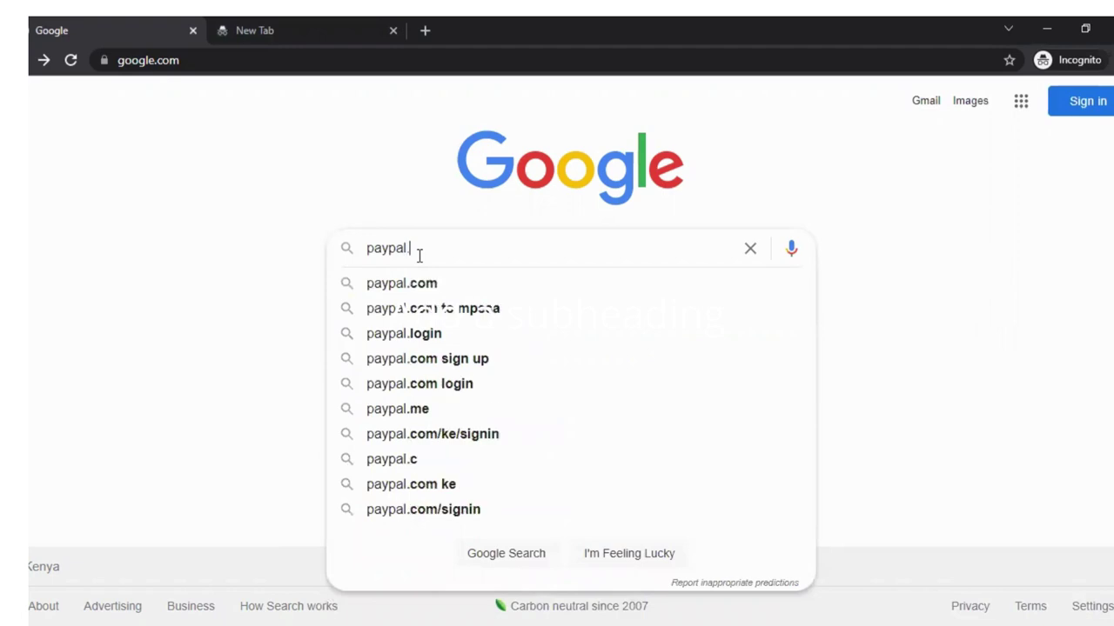
{"action": "type", "text": "com"}
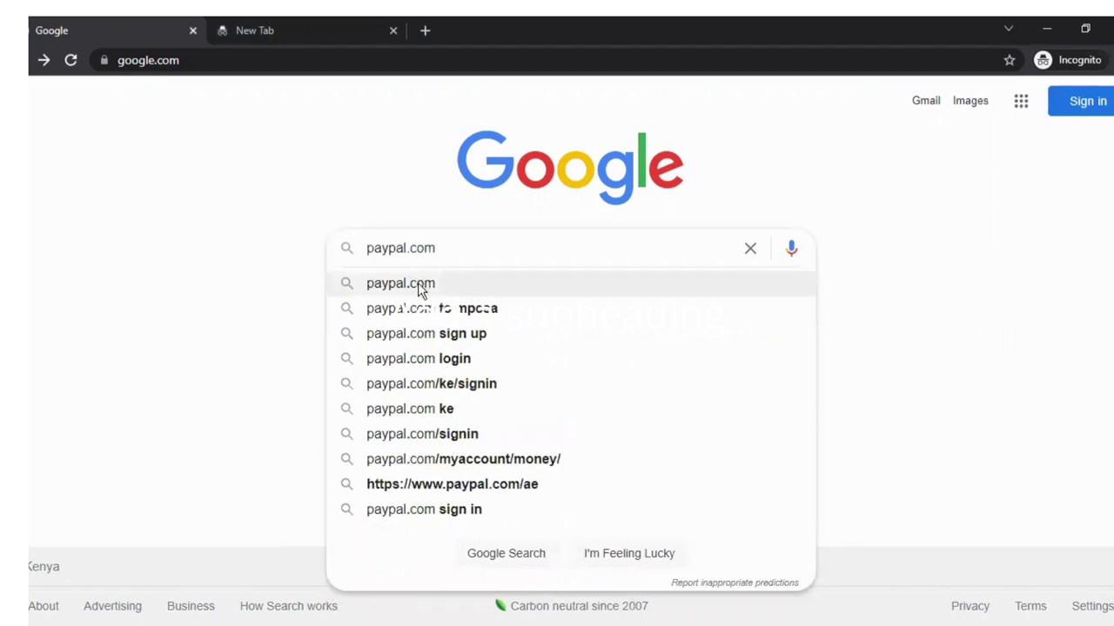
{"action": "left_click", "coordinate": [418, 285]}
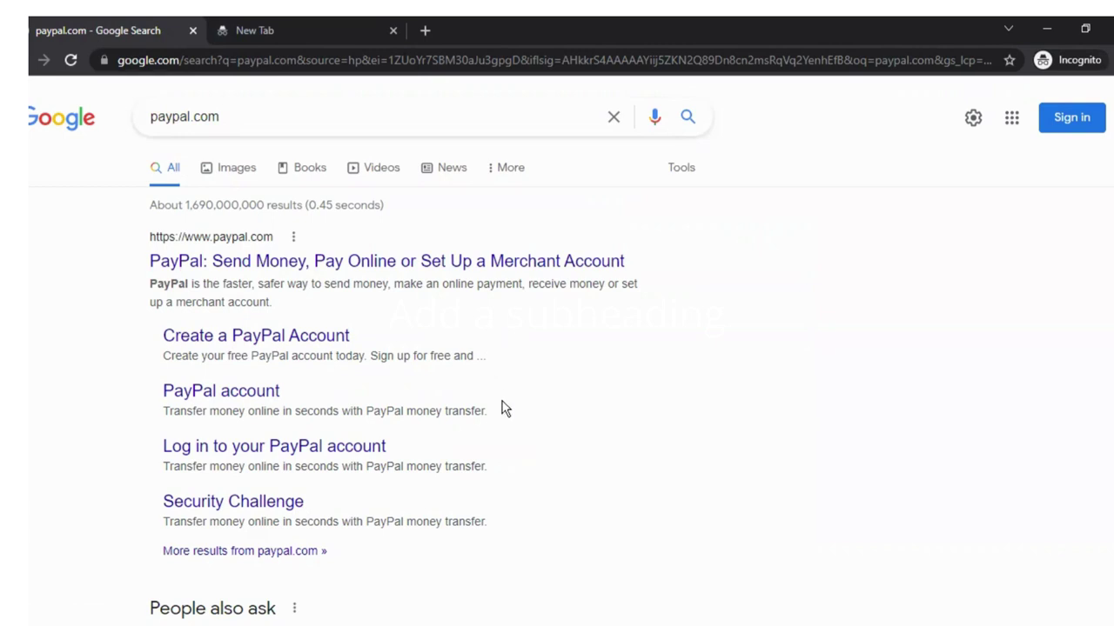
Step: Follow the 'Create a PayPal Account' sitelink from the Google results
{"action": "left_click", "coordinate": [257, 337]}
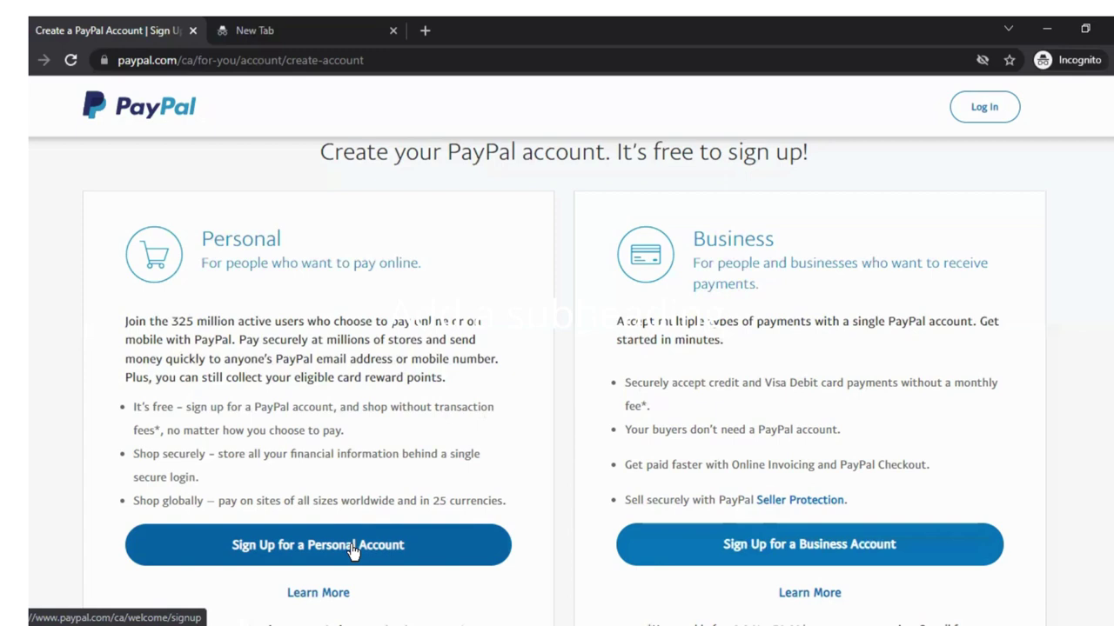
Step: Start a personal account sign-up and open the 'I'm not a robot' check
{"action": "left_click", "coordinate": [353, 551]}
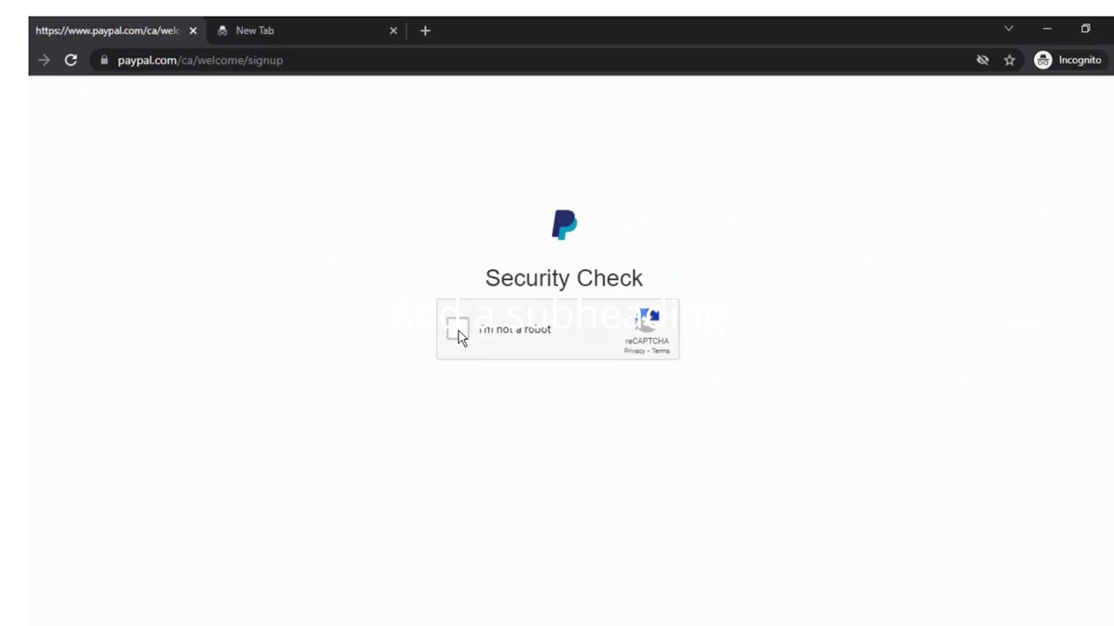
{"action": "left_click", "coordinate": [458, 331]}
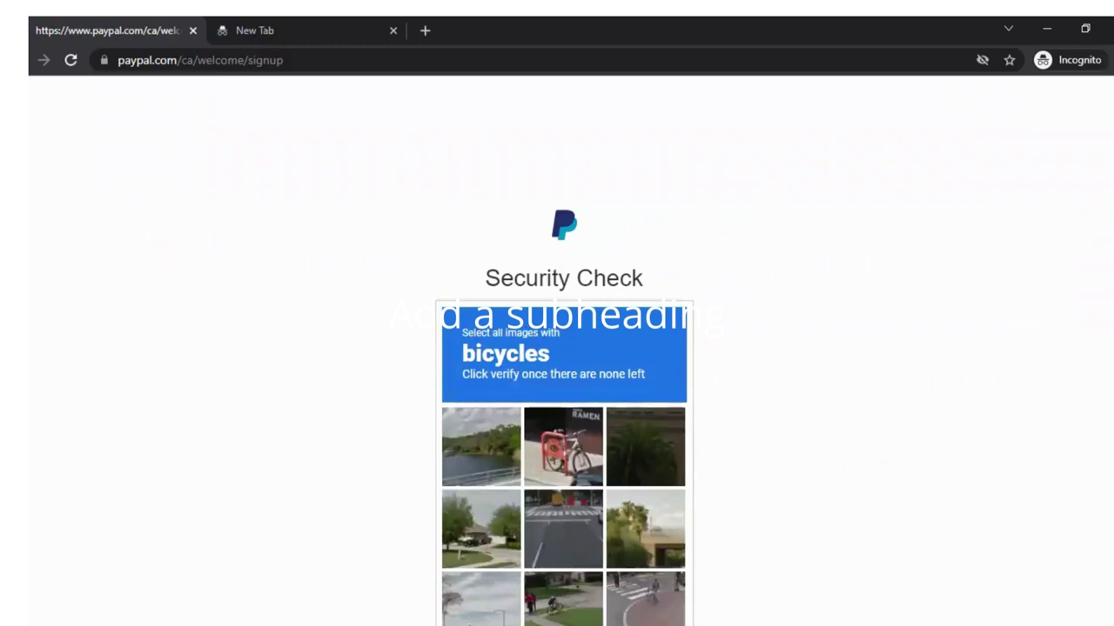
{"action": "scroll", "coordinate": [565, 408], "scroll_direction": "down", "scroll_amount": 1}
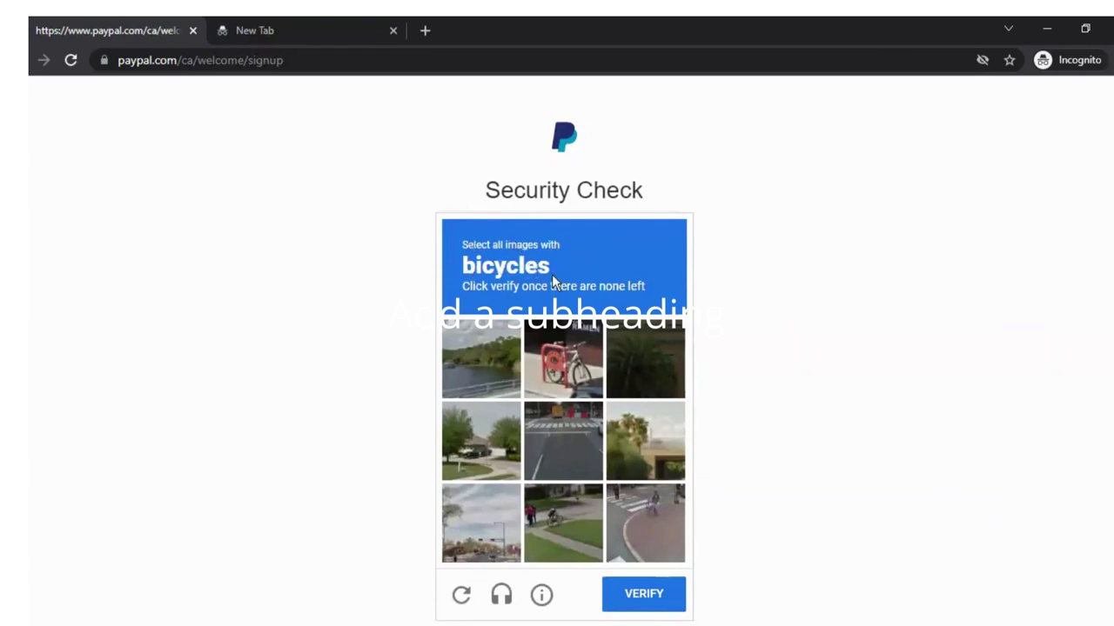
Step: Select every bicycle image tile, including replacements, and verify the challenge
{"action": "left_click", "coordinate": [570, 370]}
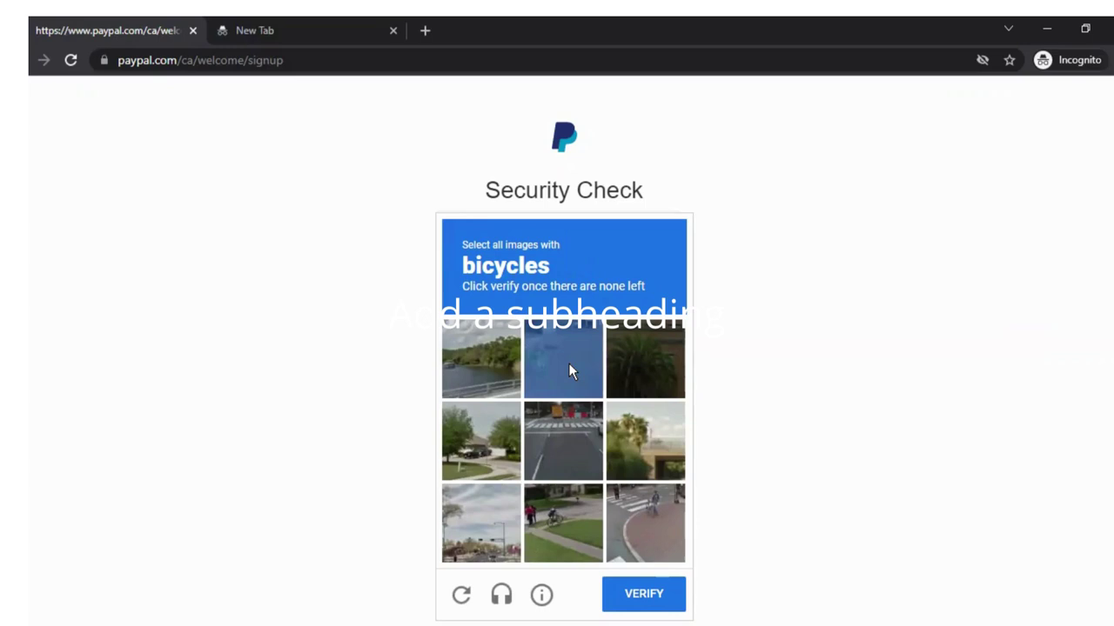
{"action": "left_click", "coordinate": [557, 518]}
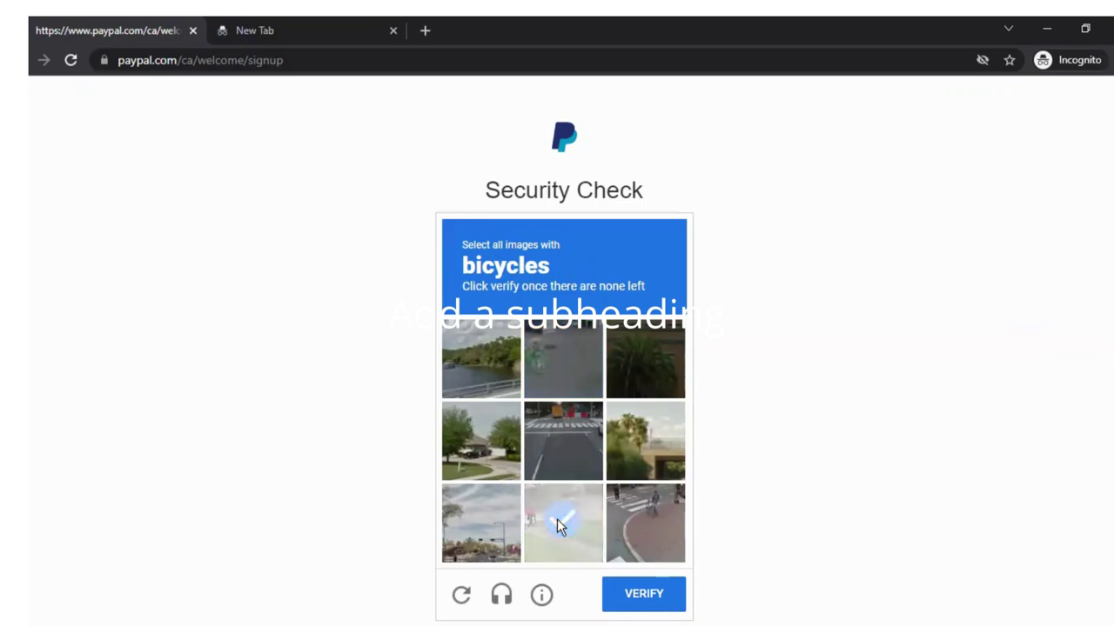
{"action": "left_click", "coordinate": [662, 518]}
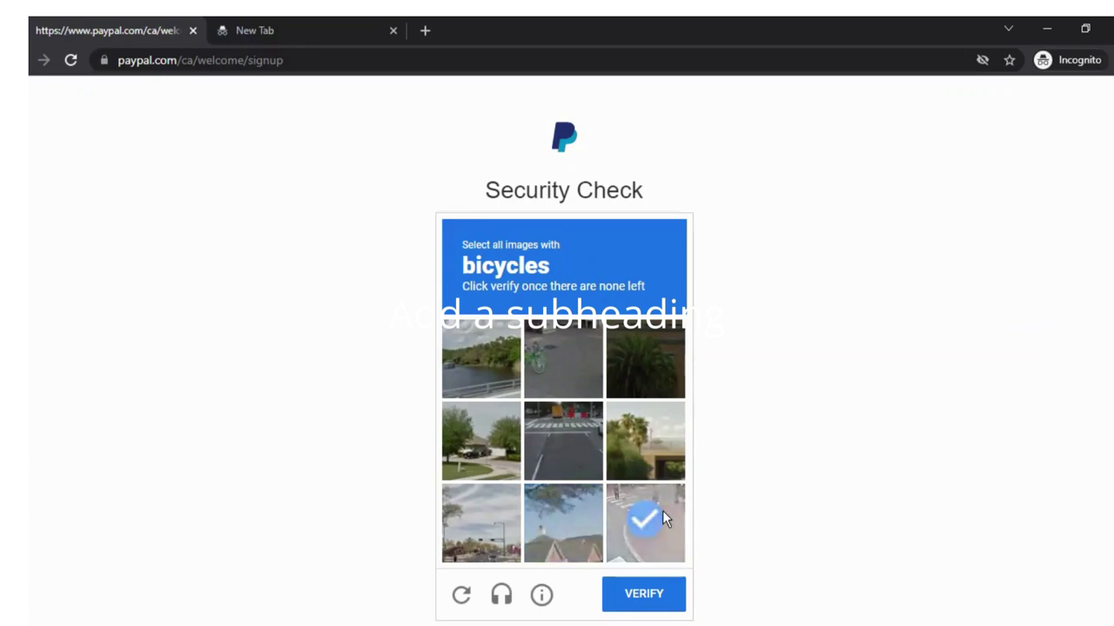
{"action": "left_click", "coordinate": [555, 335]}
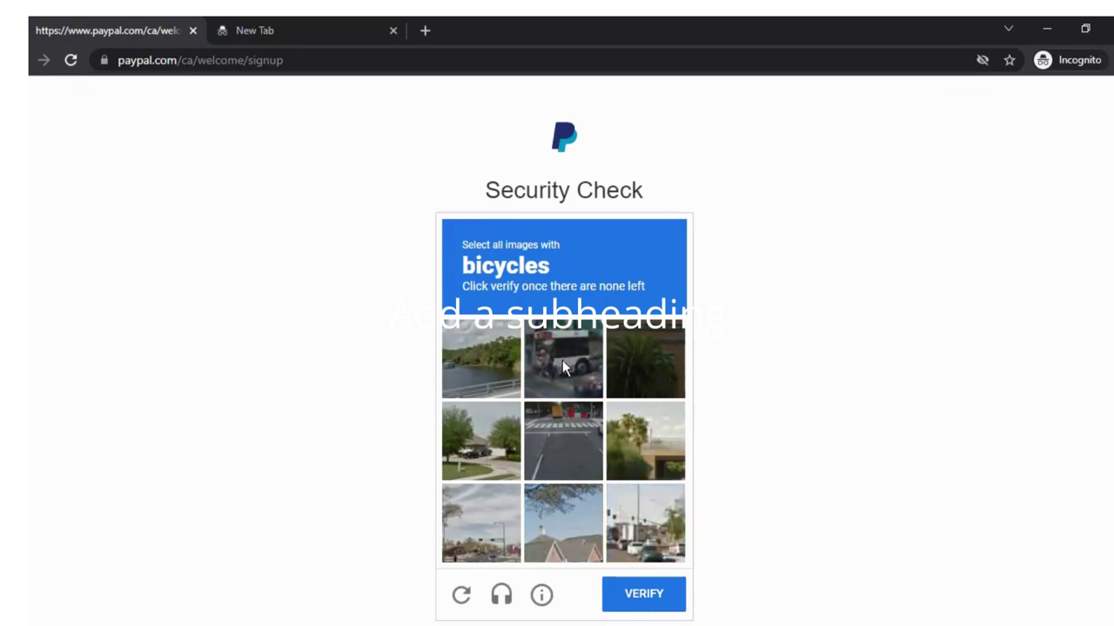
{"action": "left_click", "coordinate": [562, 367]}
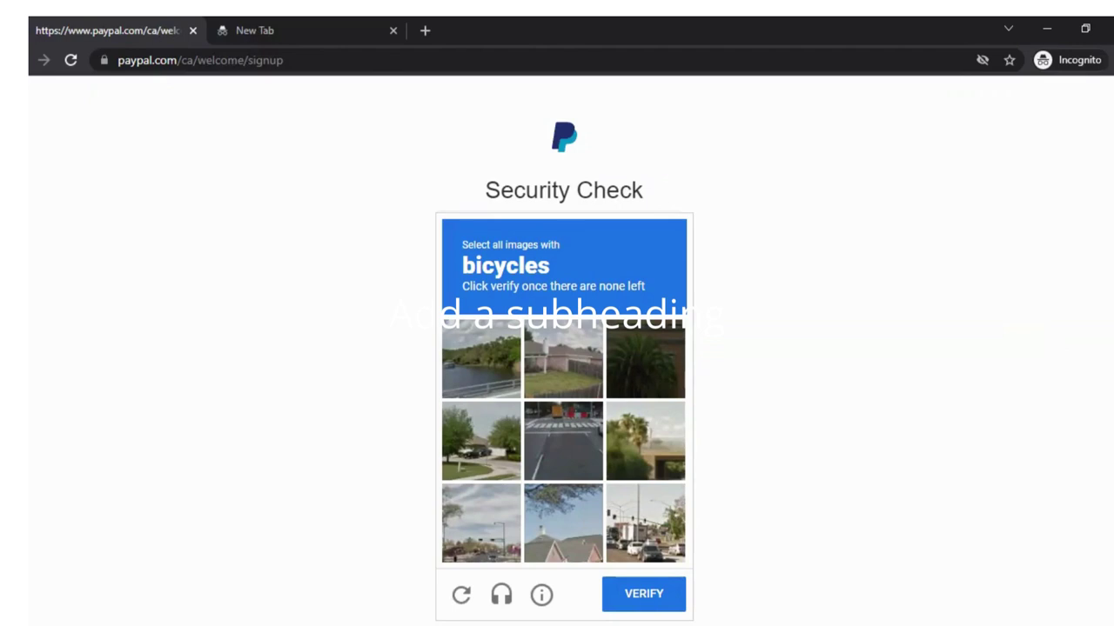
{"action": "left_click", "coordinate": [649, 600]}
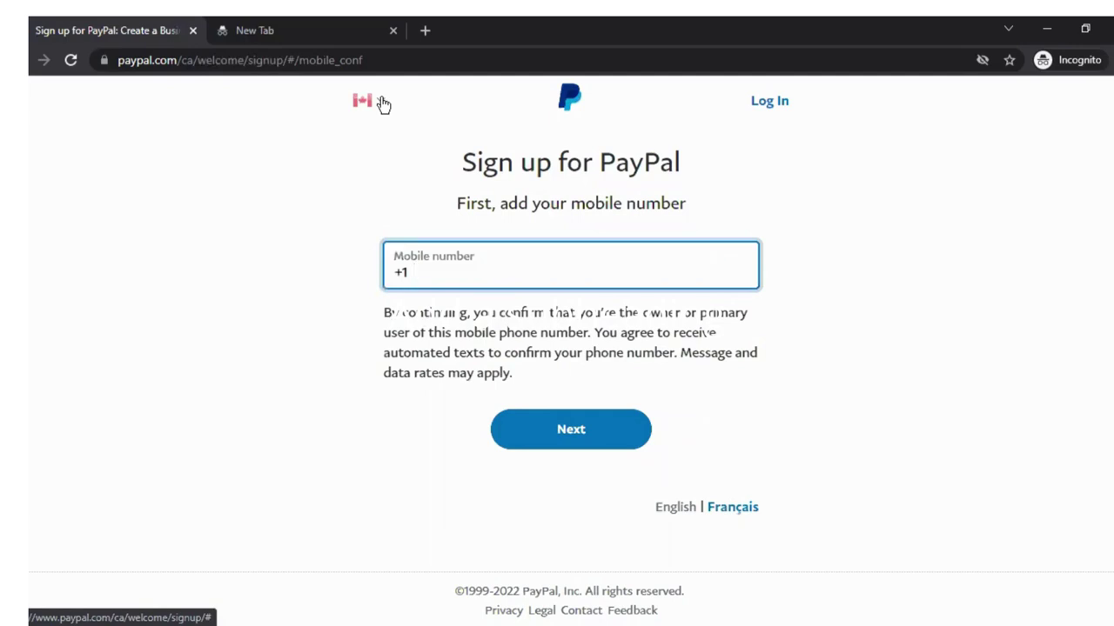
Step: Pick Kenya in the phone country list so the code becomes +254
{"action": "left_click", "coordinate": [383, 104]}
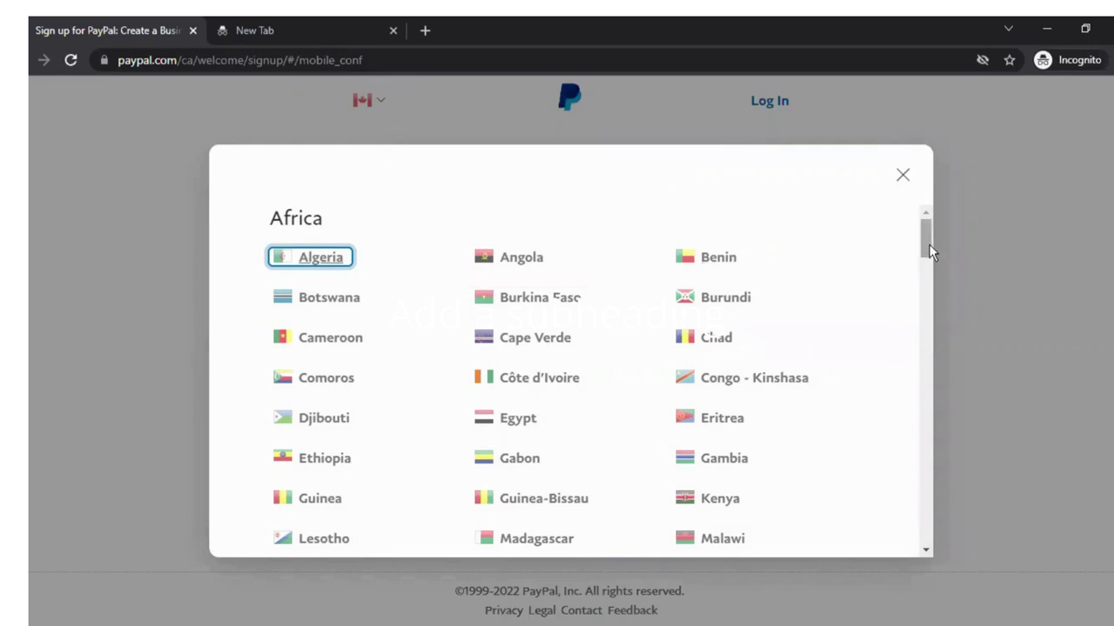
{"action": "left_click_drag", "start_coordinate": [929, 244], "coordinate": [933, 314]}
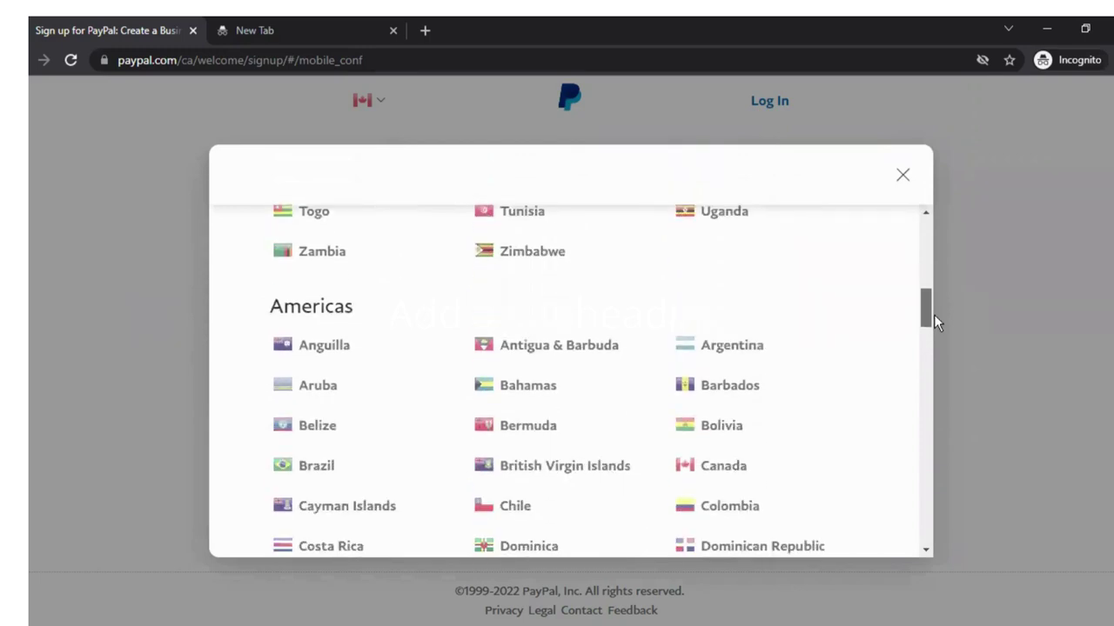
{"action": "mouse_move", "coordinate": [933, 314]}
{"action": "left_mouse_down"}
{"action": "mouse_move", "coordinate": [934, 481]}
{"action": "mouse_move", "coordinate": [929, 270]}
{"action": "left_mouse_up"}
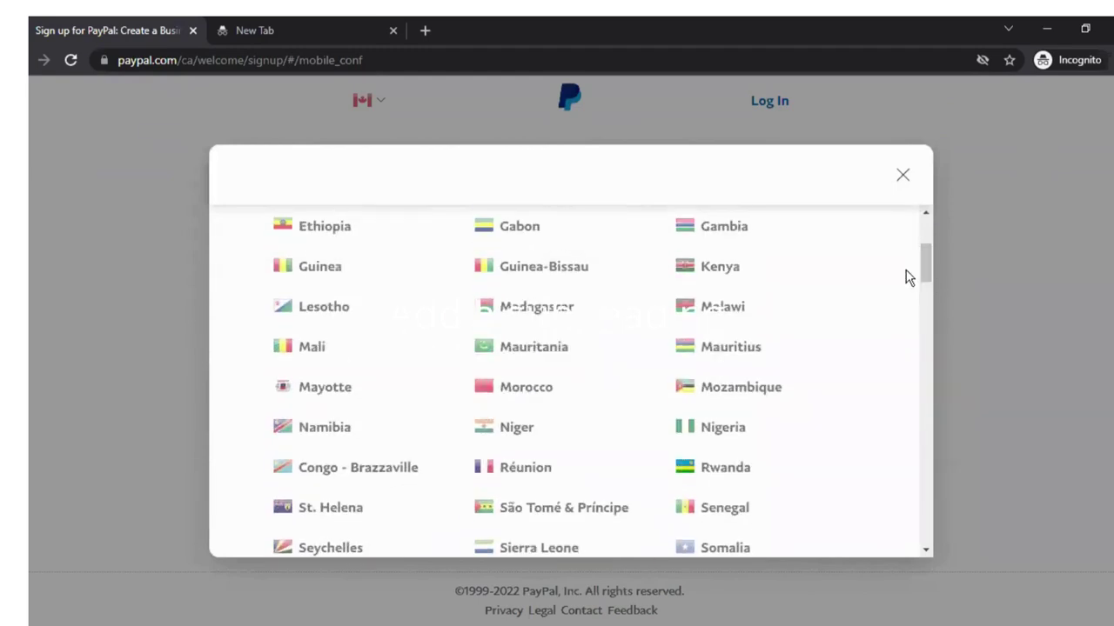
{"action": "left_click", "coordinate": [727, 270]}
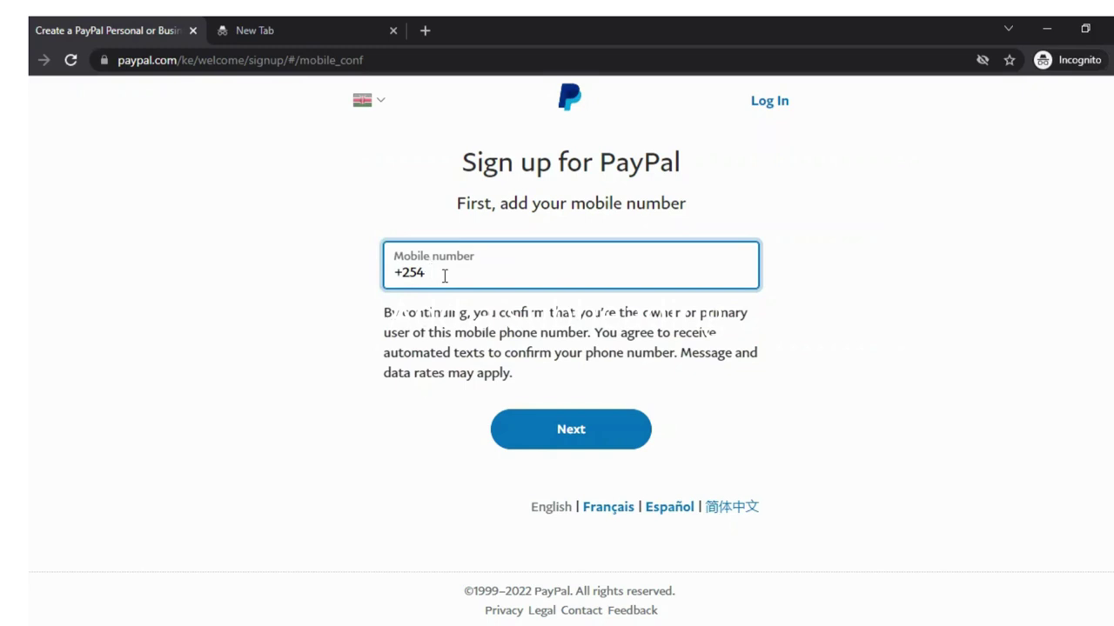
Step: Enter the Kenyan mobile number and submit it with Next
{"action": "left_click", "coordinate": [558, 423]}
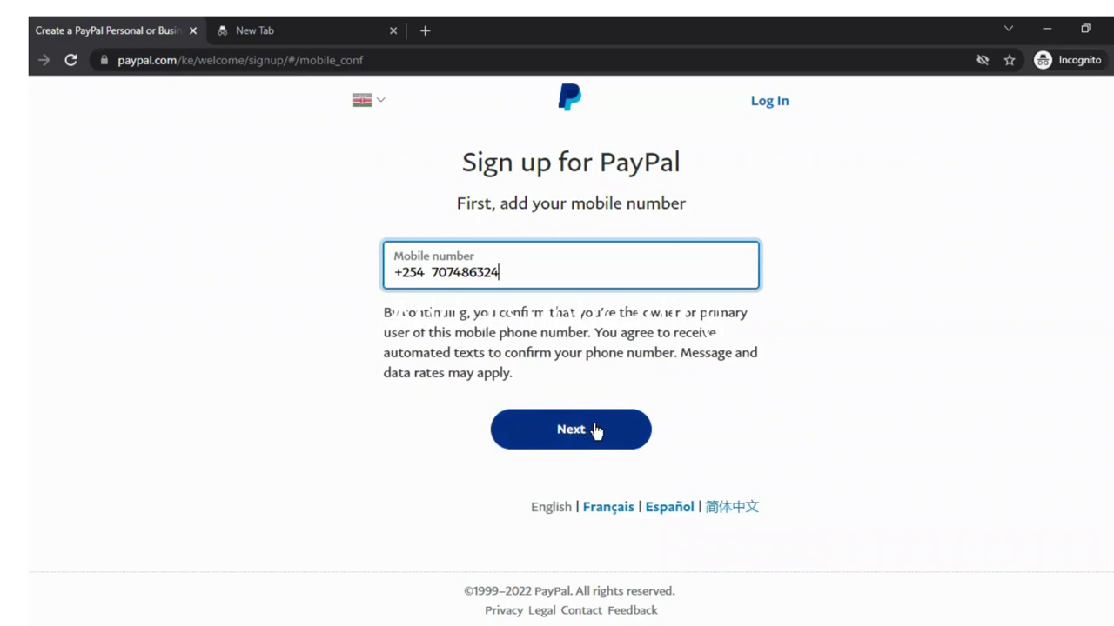
Step: Send the number for confirmation and enter the six-digit texted code
{"action": "left_click", "coordinate": [570, 435]}
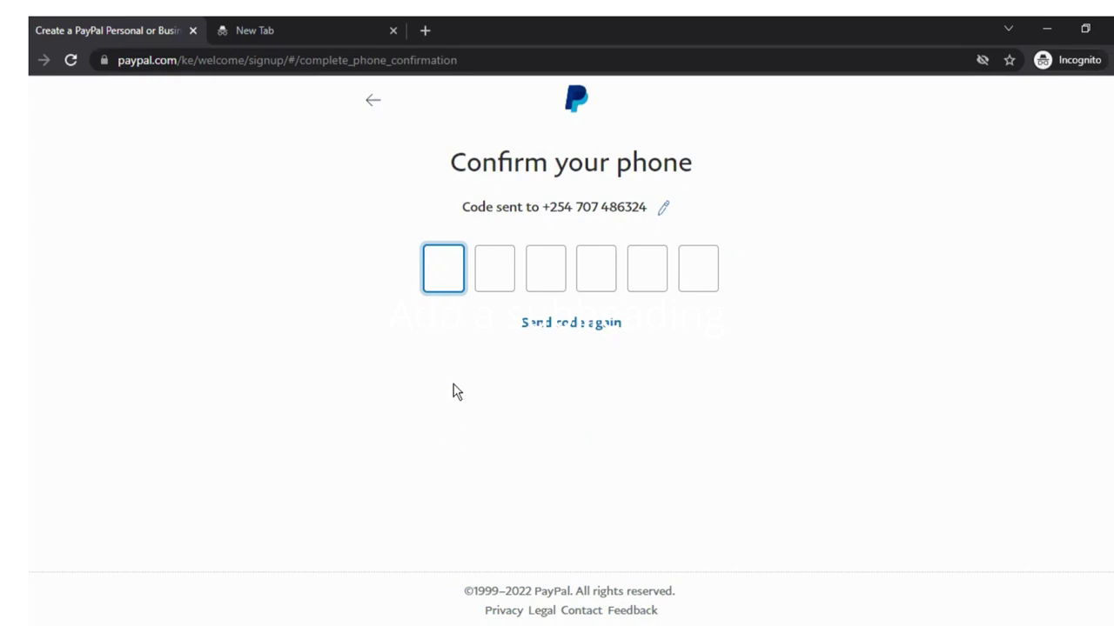
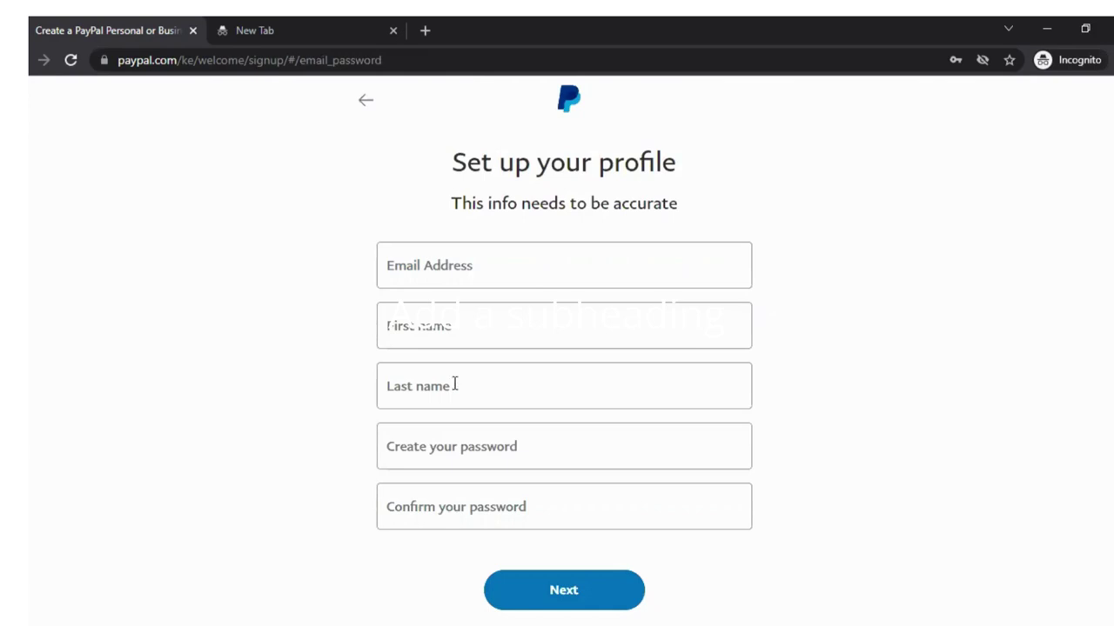
Step: Enter the Gmail email address, replacing the mistyped quote with @
{"action": "left_click", "coordinate": [447, 263]}
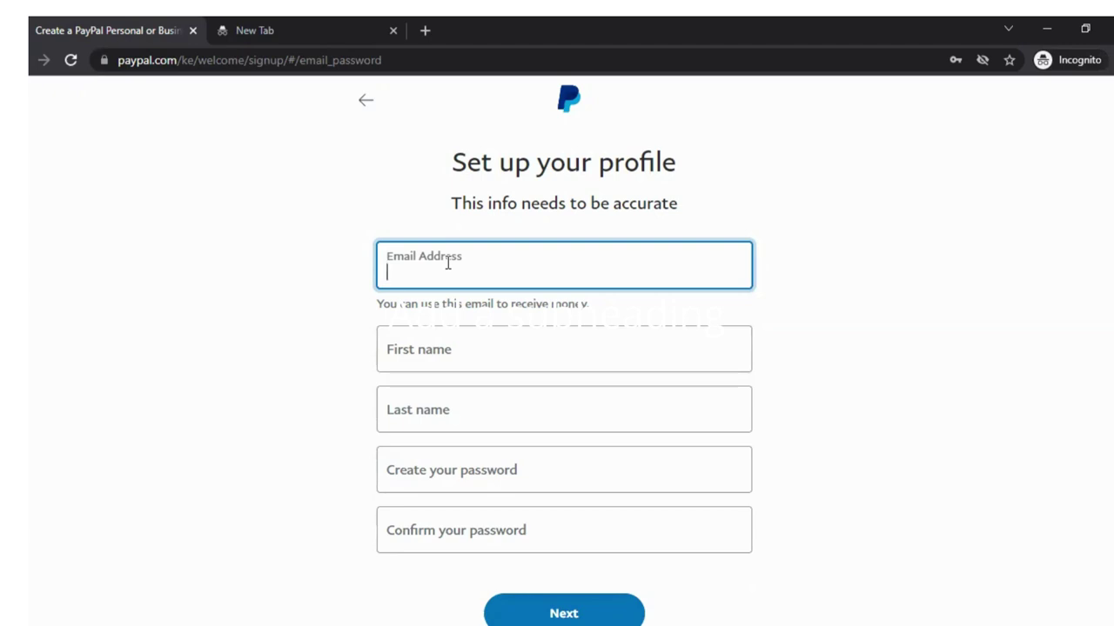
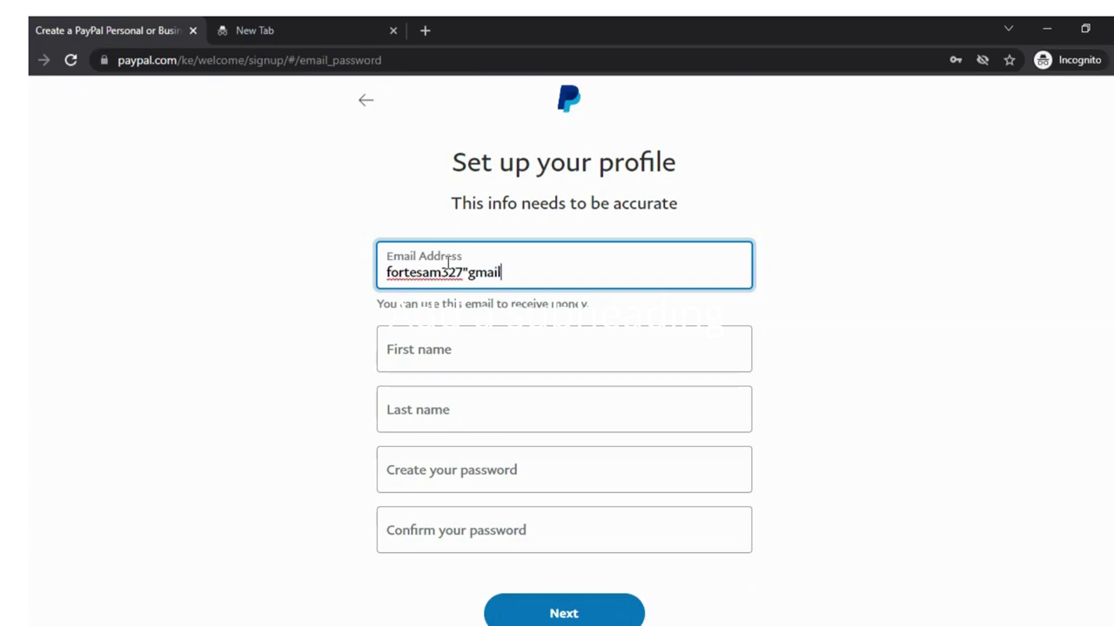
{"action": "left_click", "coordinate": [472, 271]}
{"action": "key", "text": "BackSpace"}
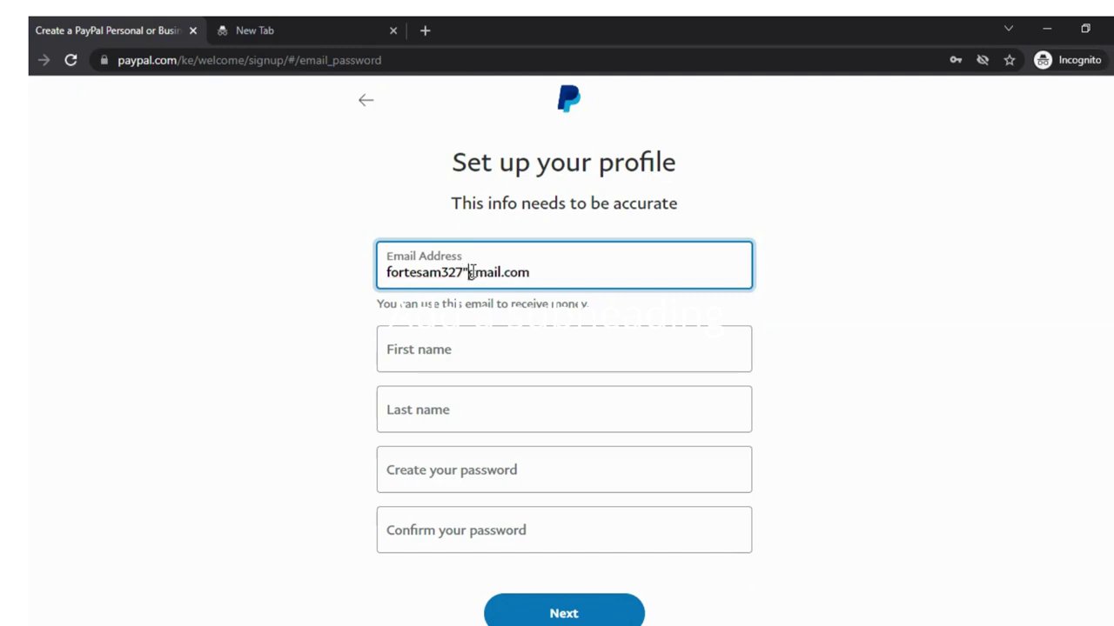
{"action": "type", "text": "@"}
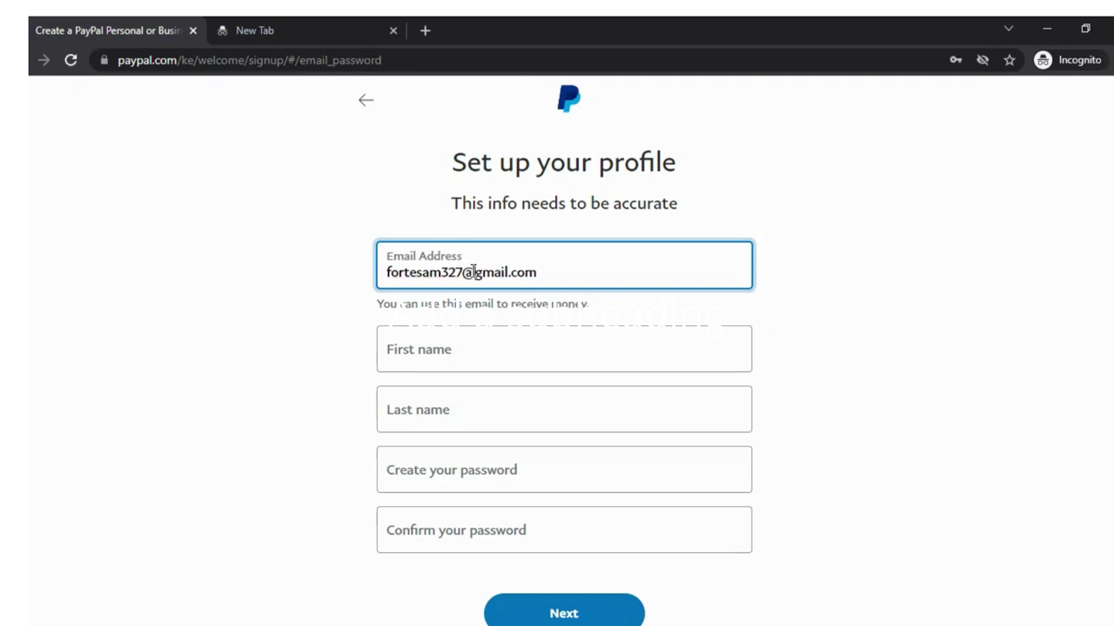
Step: Fill in the first name, then move to the Last name field
{"action": "left_click", "coordinate": [494, 348]}
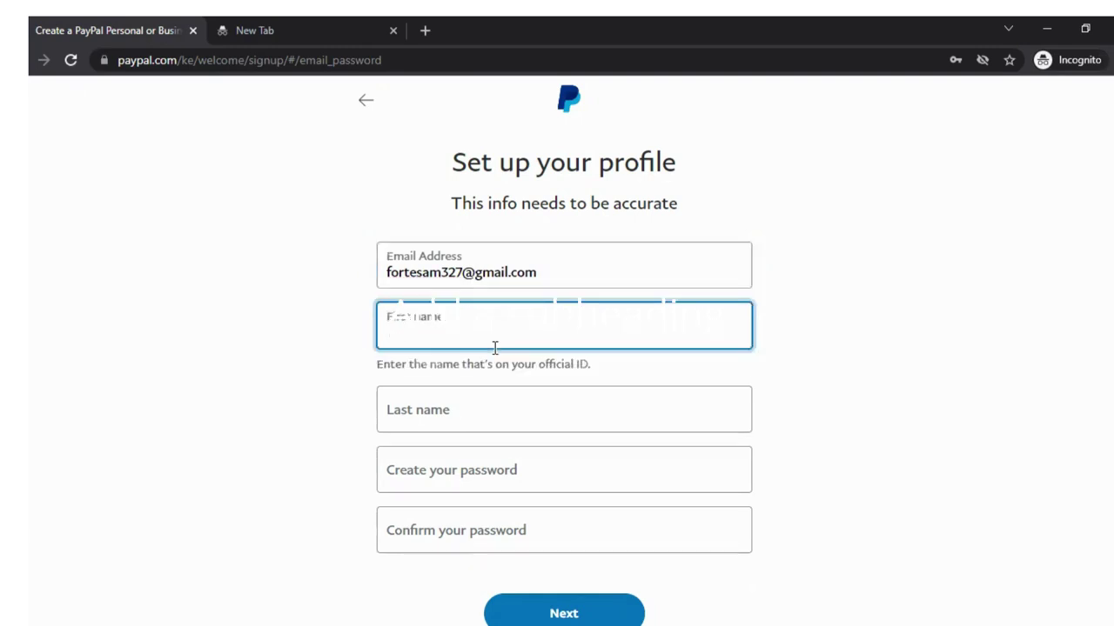
{"action": "type", "text": "F"}
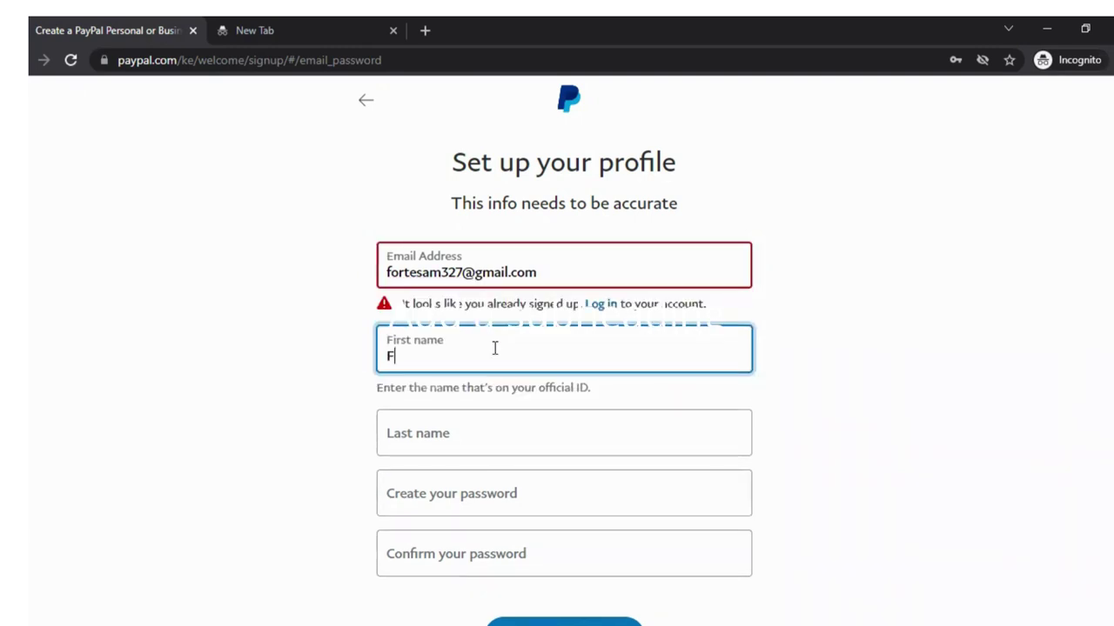
{"action": "type", "text": "or"}
{"action": "type", "text": "te"}
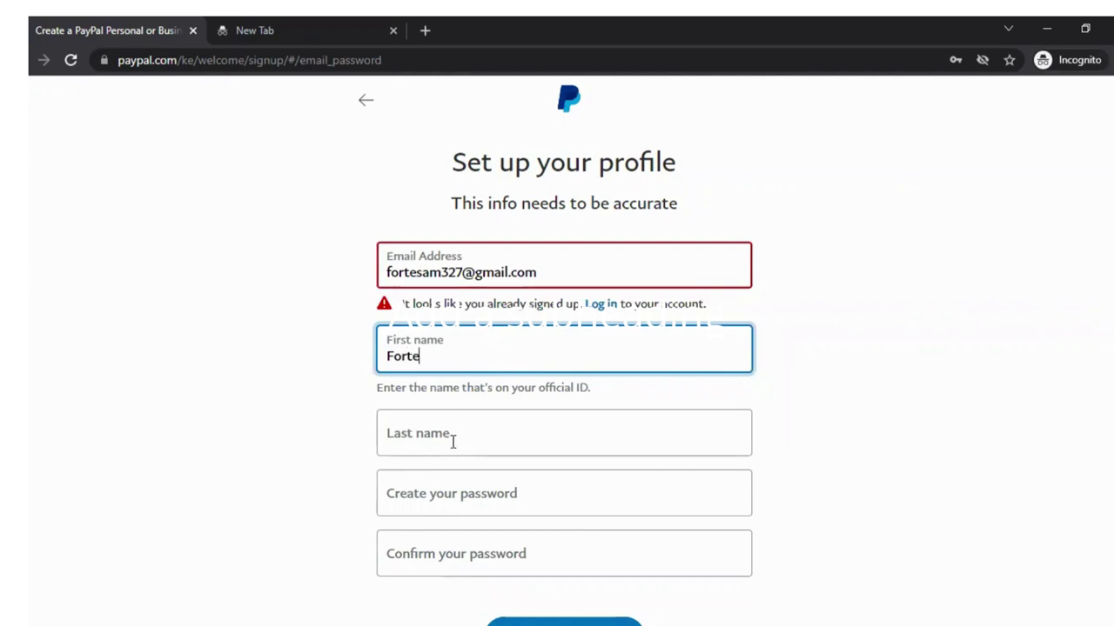
{"action": "left_click", "coordinate": [453, 442]}
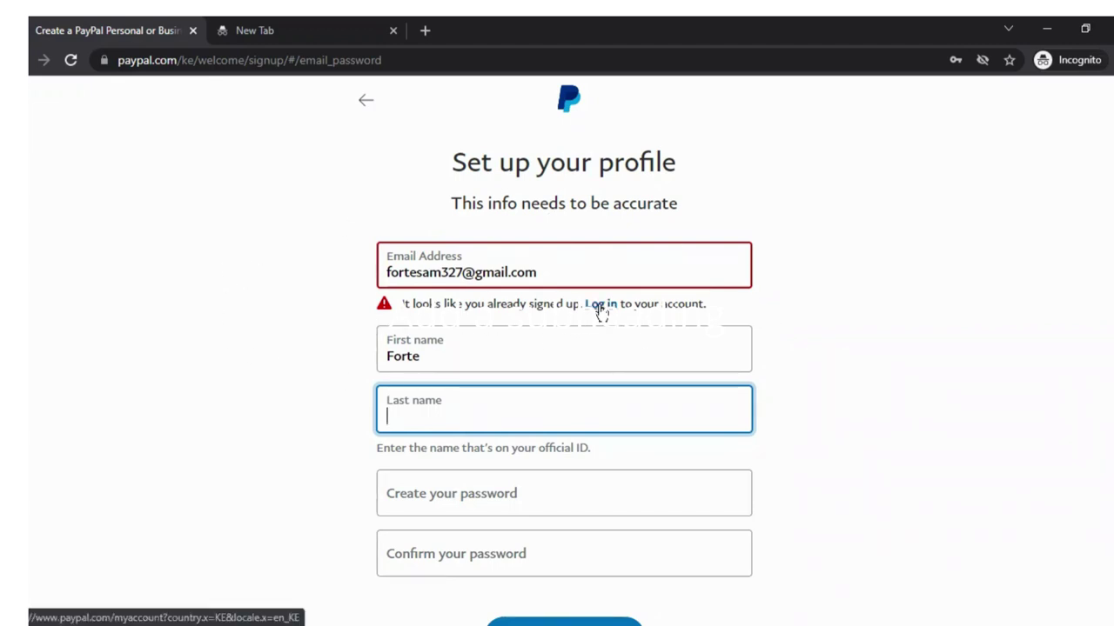
Step: Switch to Log in and submit the browser's saved email and password
{"action": "left_click", "coordinate": [600, 307]}
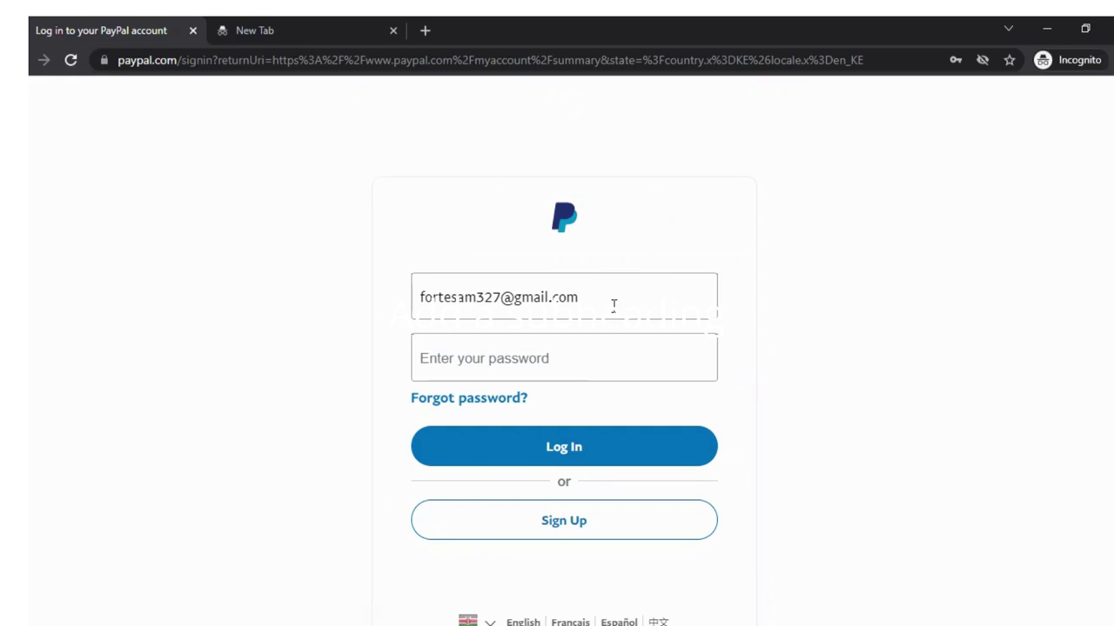
{"action": "left_click", "coordinate": [563, 351]}
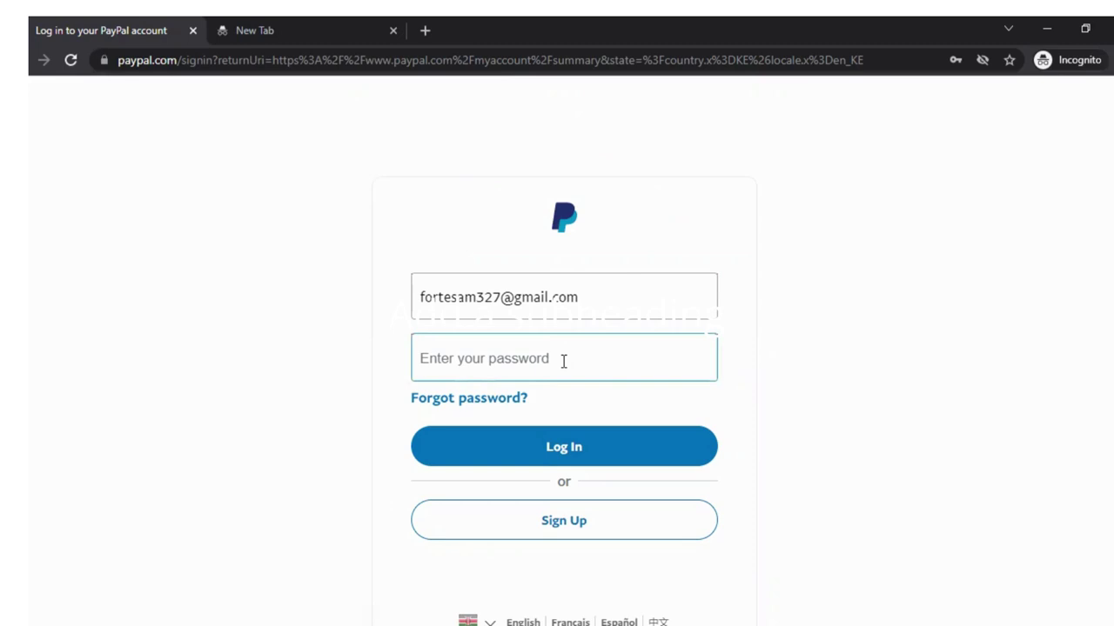
{"action": "left_click", "coordinate": [564, 361]}
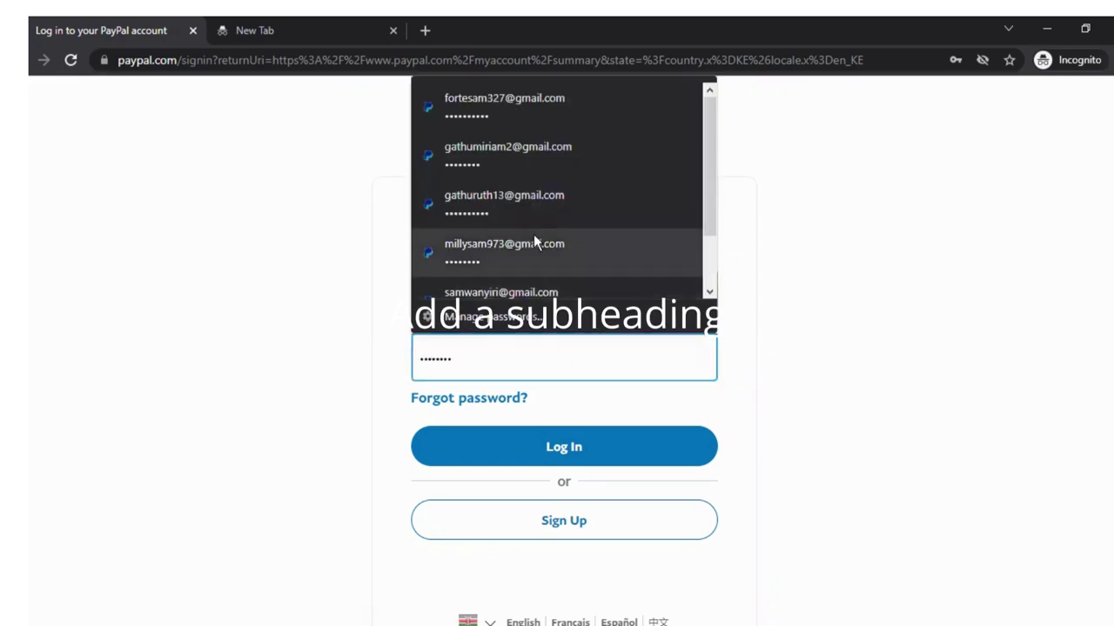
{"action": "left_click", "coordinate": [526, 104]}
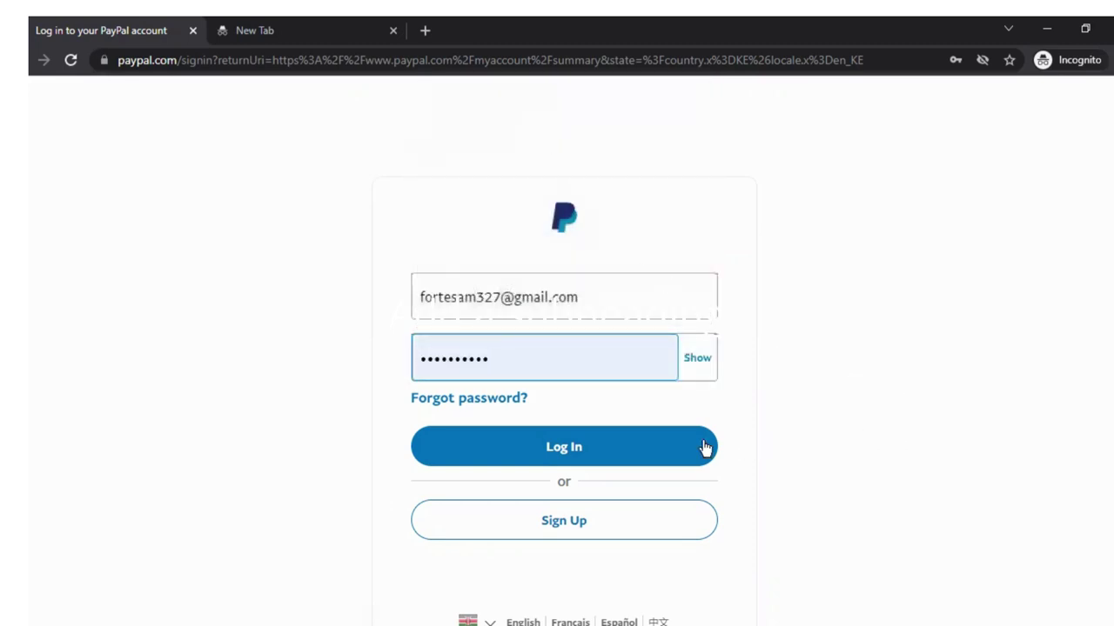
{"action": "left_click", "coordinate": [566, 450]}
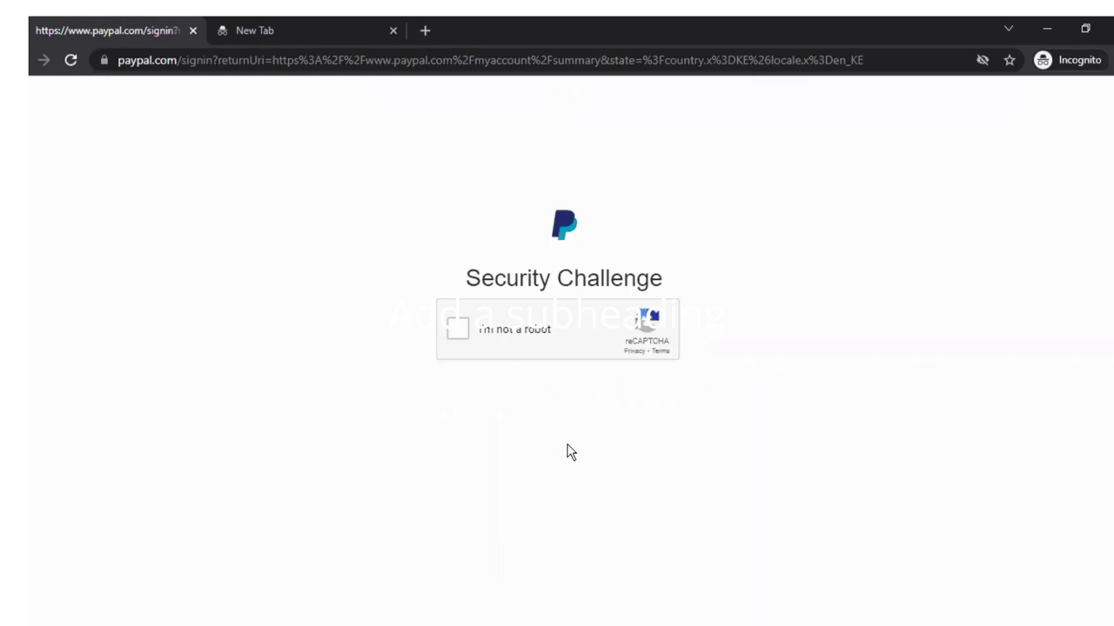
Step: Tick 'I'm not a robot', select the yellow, green and red tractor tiles, and verify
{"action": "left_click", "coordinate": [455, 330]}
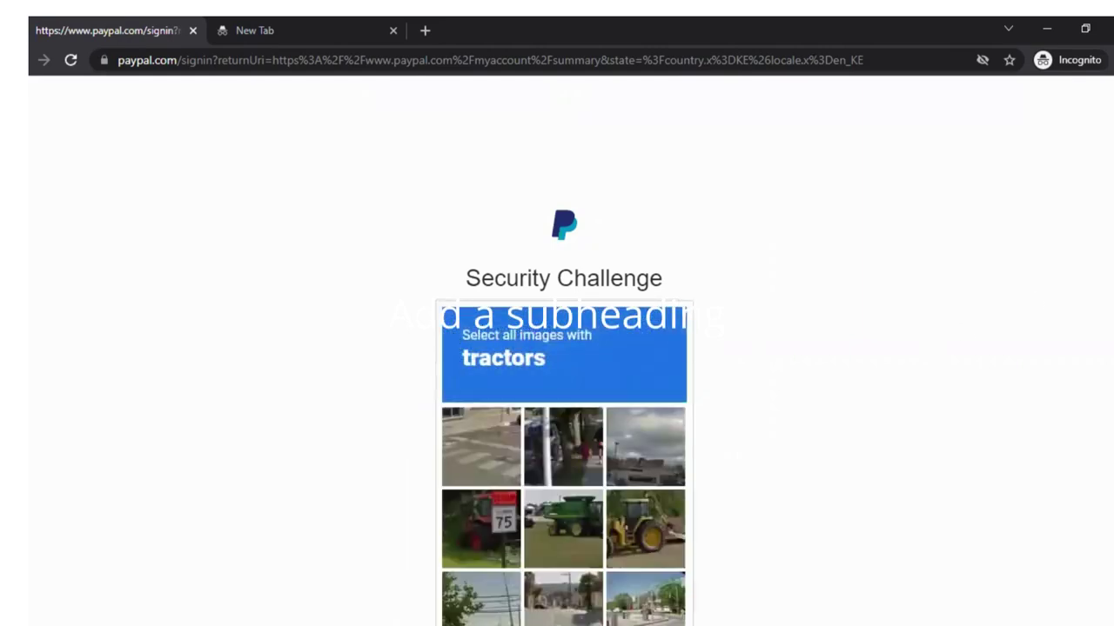
{"action": "scroll", "coordinate": [564, 391], "scroll_direction": "down", "scroll_amount": 1}
{"action": "scroll", "coordinate": [563, 391], "scroll_direction": "down", "scroll_amount": 2}
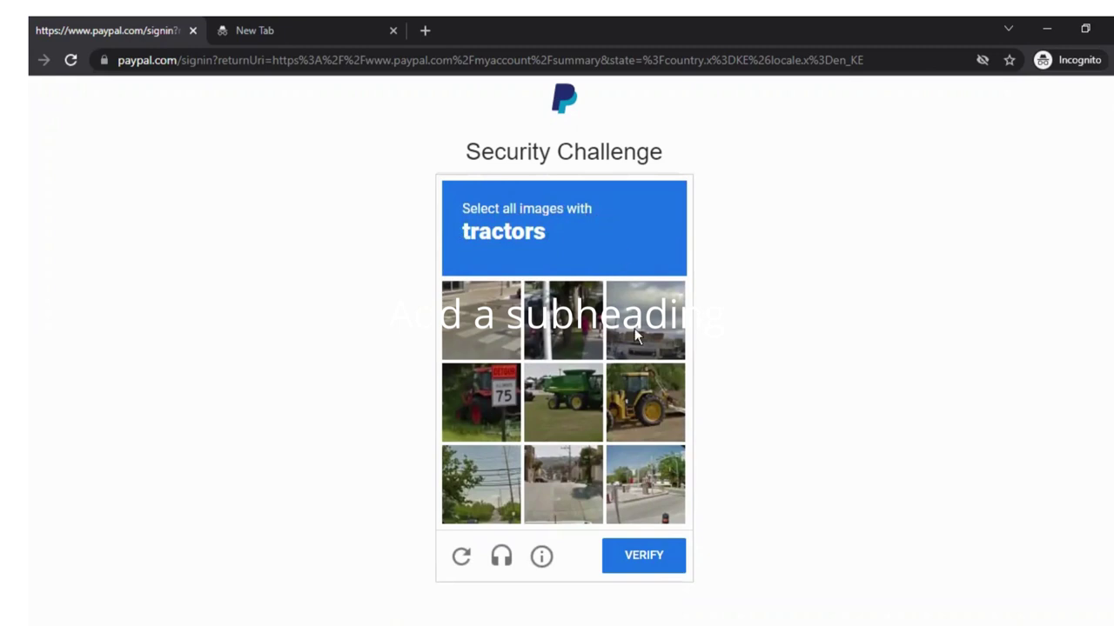
{"action": "left_click", "coordinate": [648, 409]}
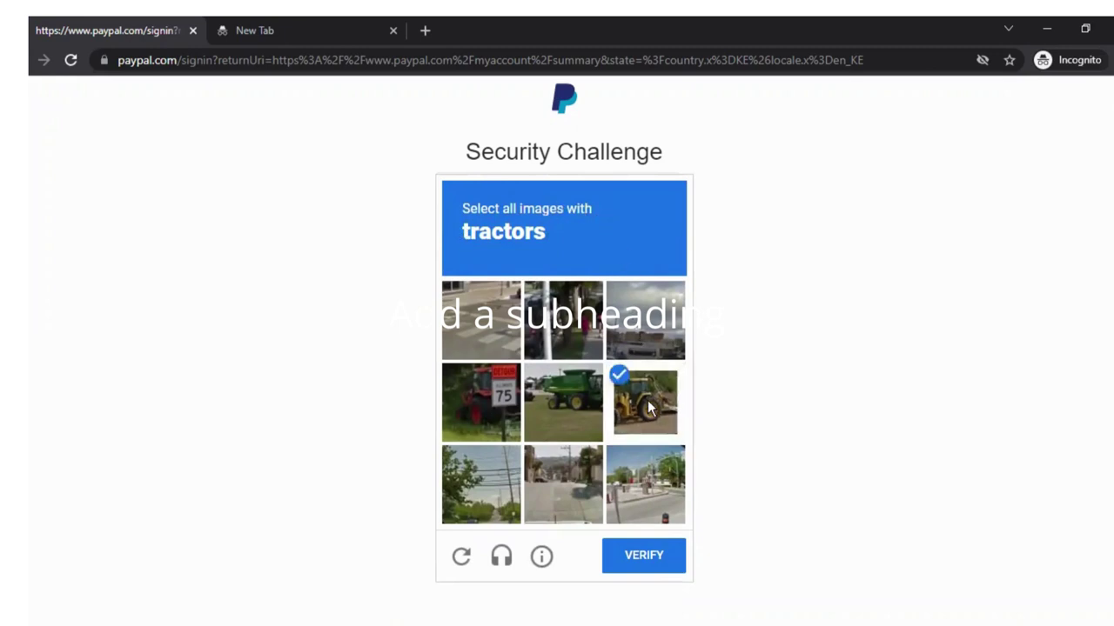
{"action": "left_click", "coordinate": [562, 408]}
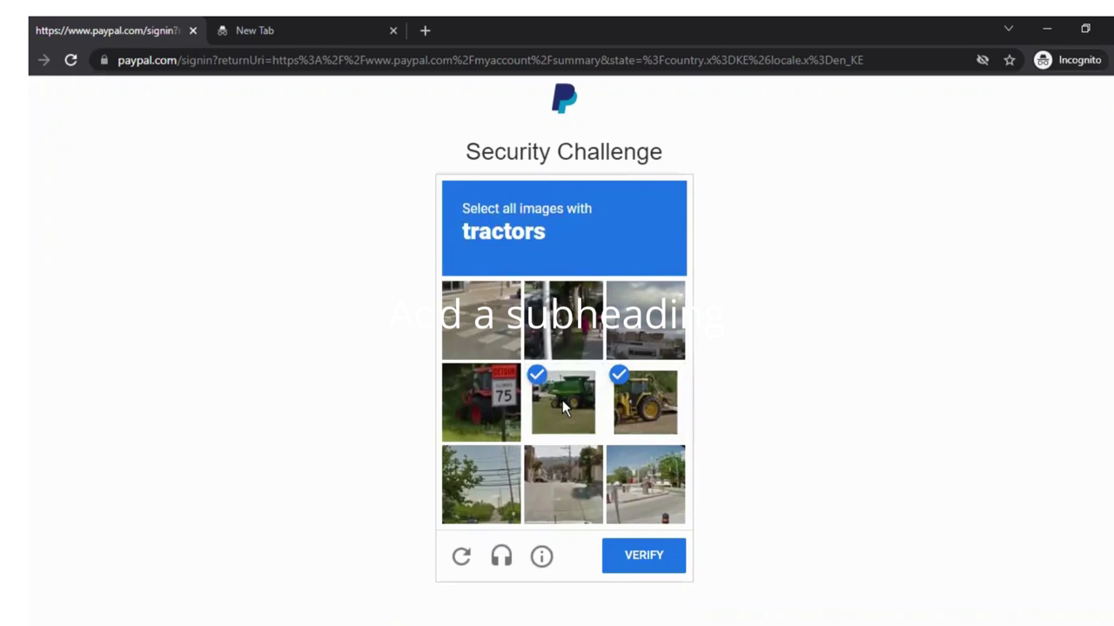
{"action": "left_click", "coordinate": [472, 399]}
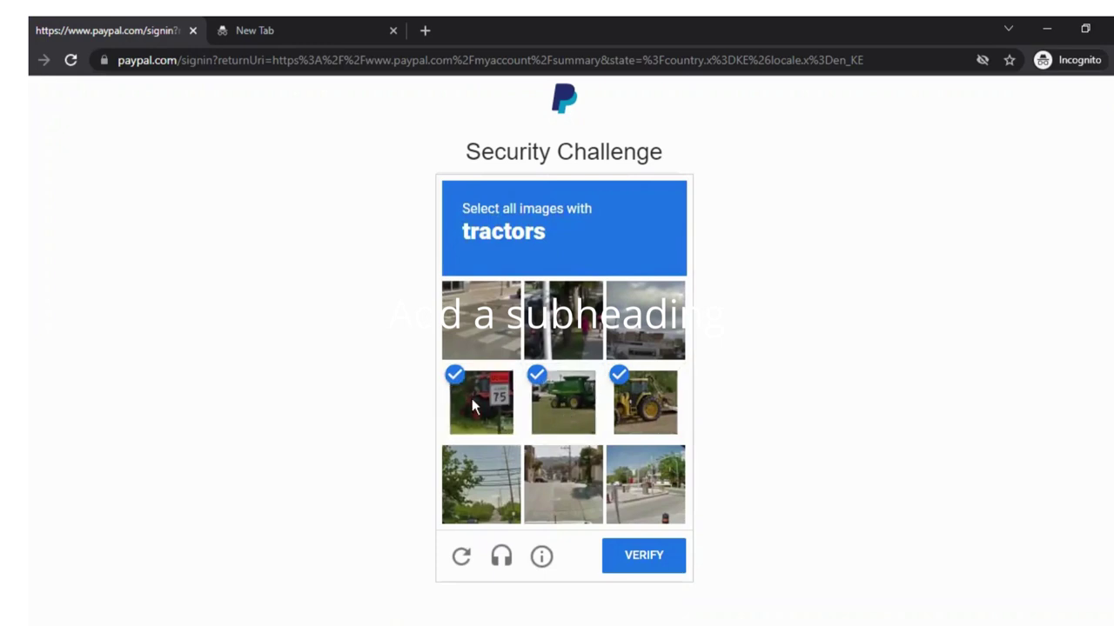
{"action": "left_click", "coordinate": [647, 562]}
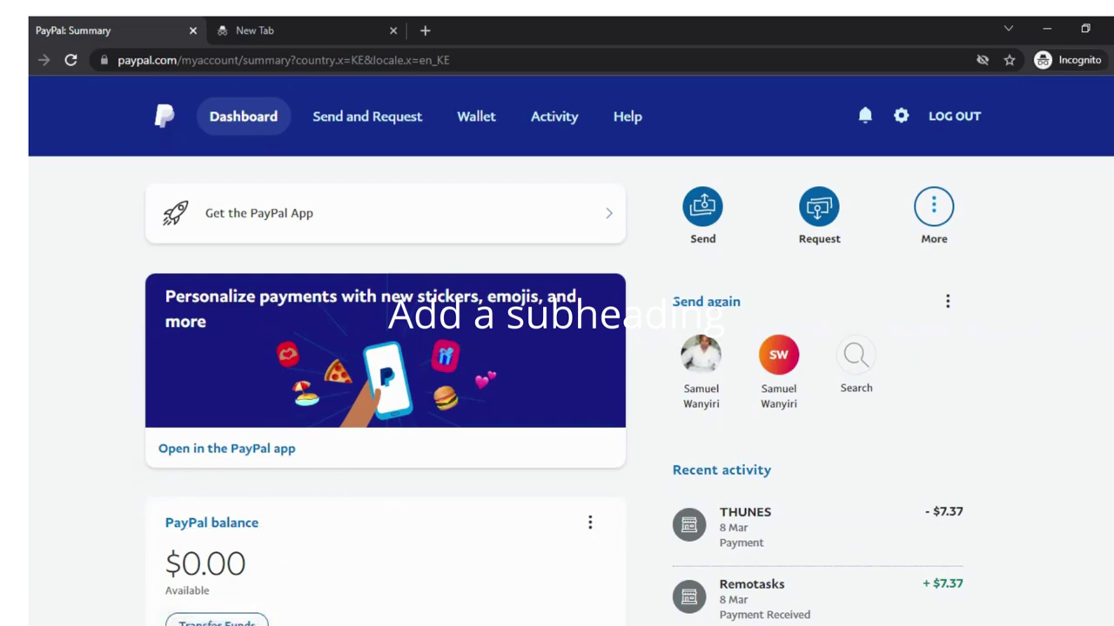
{"action": "scroll", "coordinate": [557, 392], "scroll_direction": "down", "scroll_amount": 2}
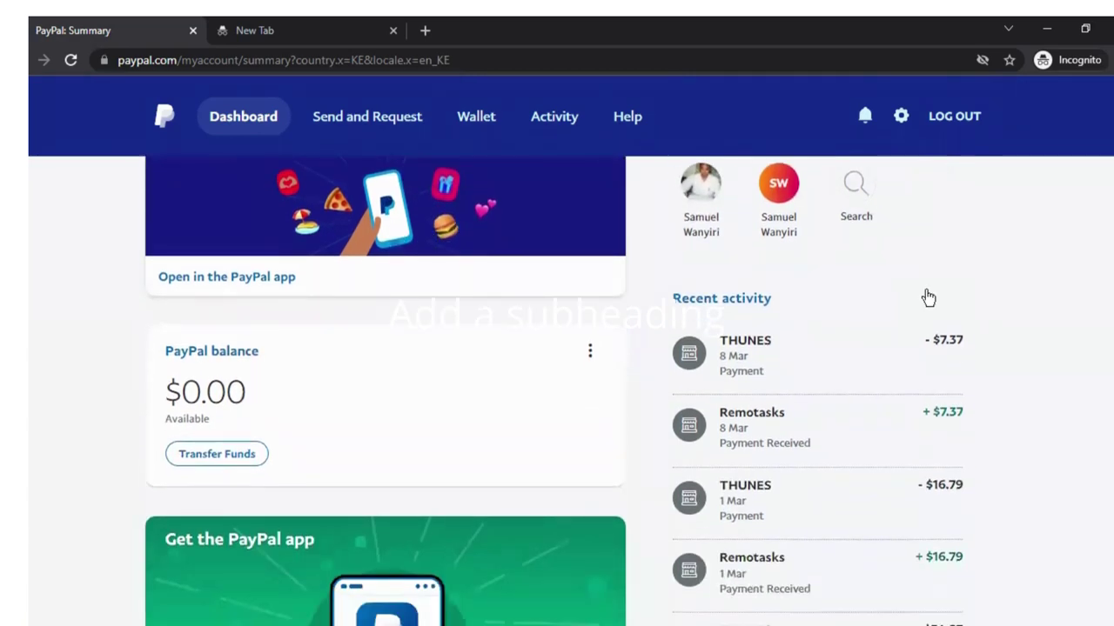